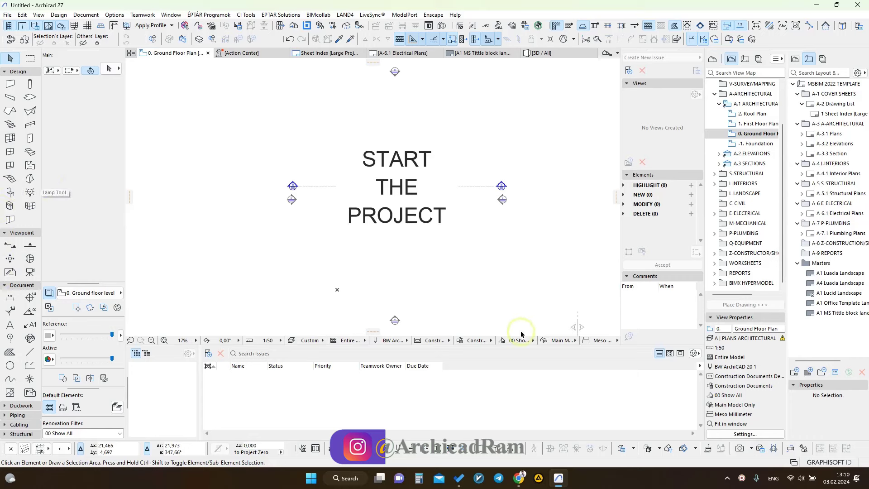
# Switch to the browser and open the first chapter's lesson on building the work environment on the Archicad course page
pyautogui.click(520, 479)
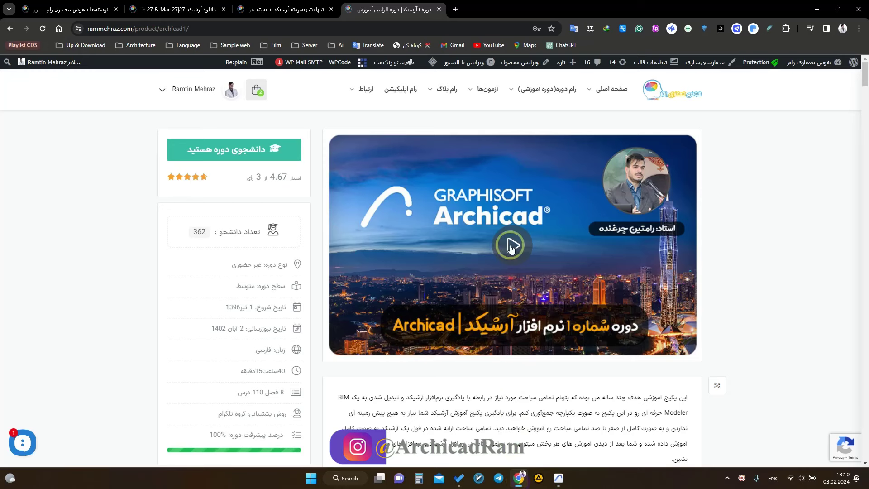
pyautogui.scroll(-10, 526, 315)
pyautogui.scroll(-10, 527, 315)
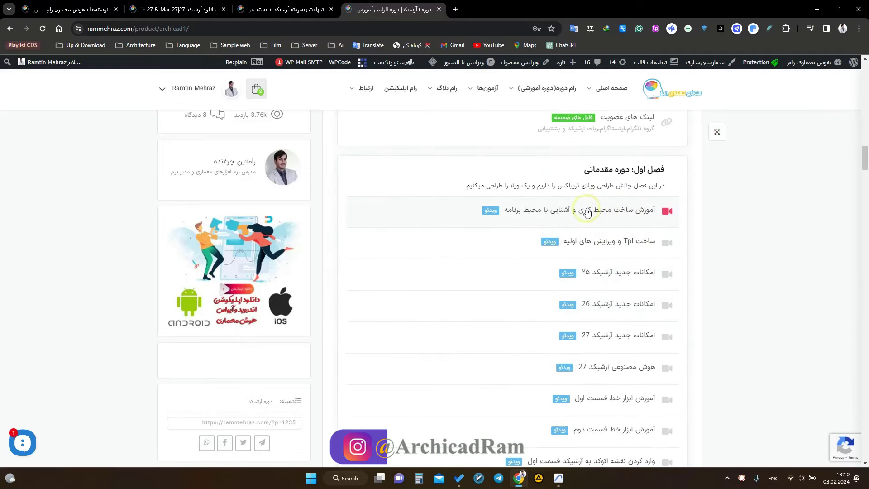
pyautogui.click(524, 213)
pyautogui.scroll(-7, 538, 212)
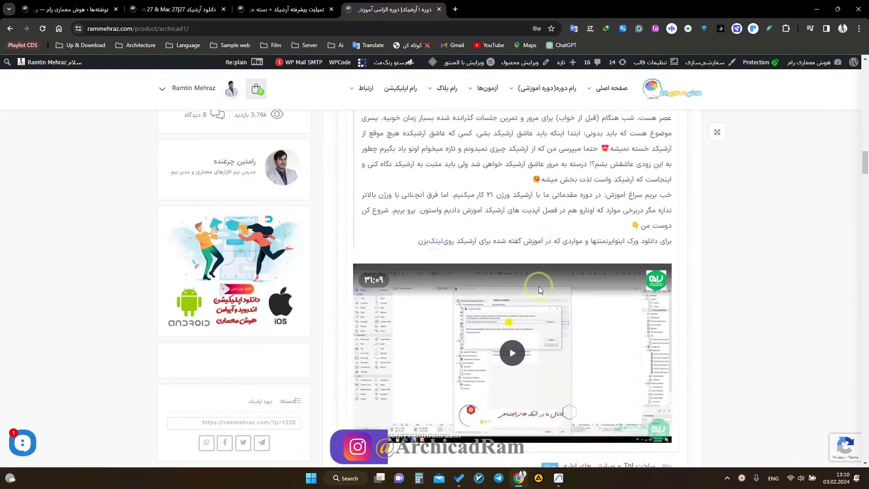
# Look over the work environment lesson's text and video, collapse the lesson, and return to Archicad
pyautogui.scroll(2, 473, 258)
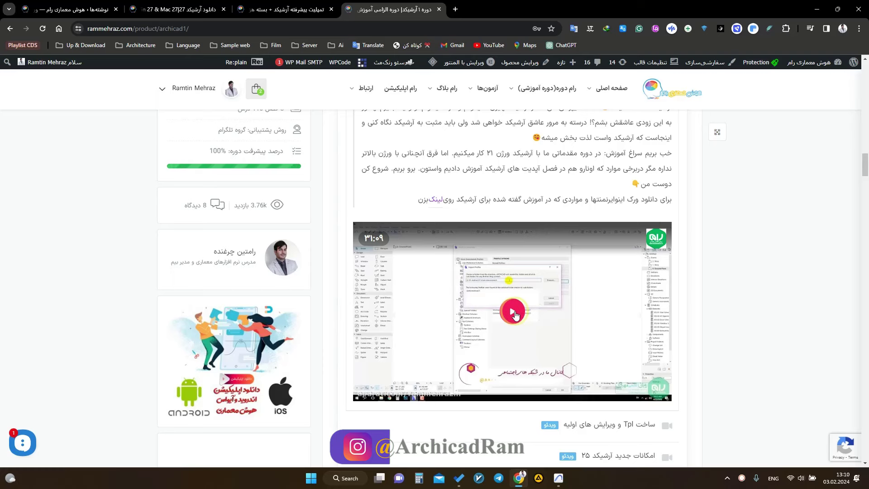
pyautogui.scroll(-4, 602, 317)
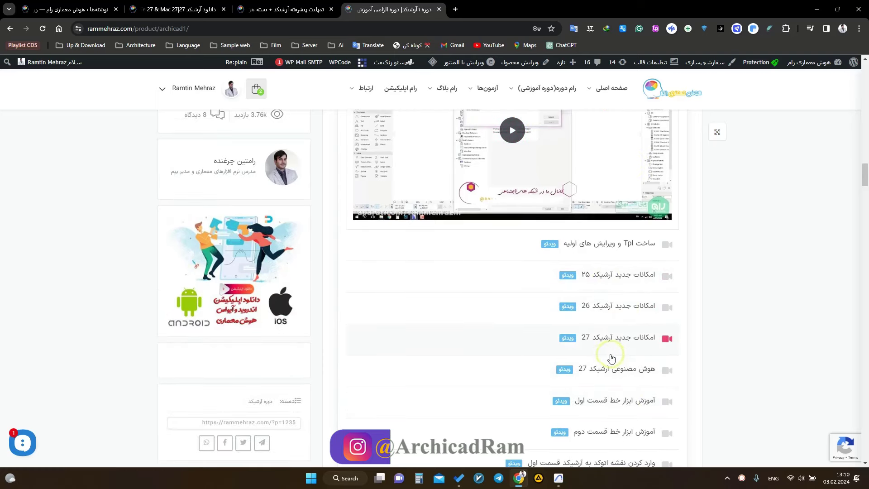
pyautogui.scroll(7, 611, 358)
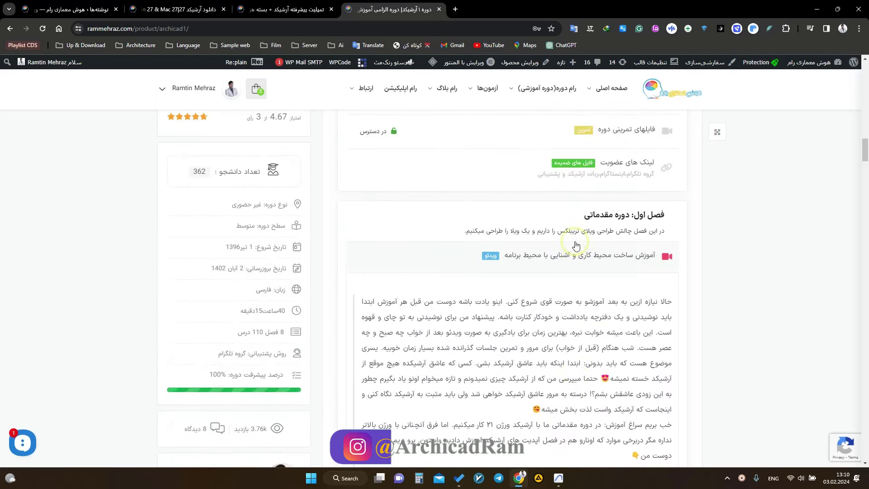
pyautogui.scroll(-6, 572, 253)
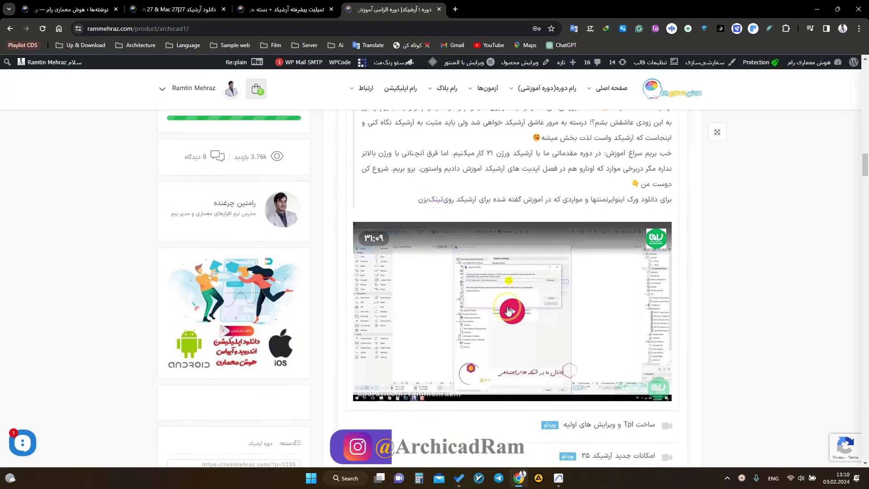
pyautogui.scroll(5, 508, 310)
pyautogui.click(535, 220)
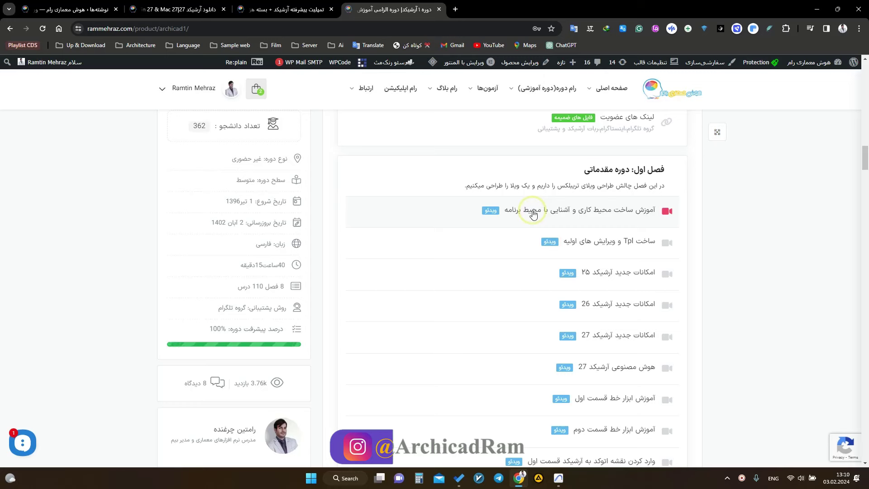
pyautogui.click(558, 478)
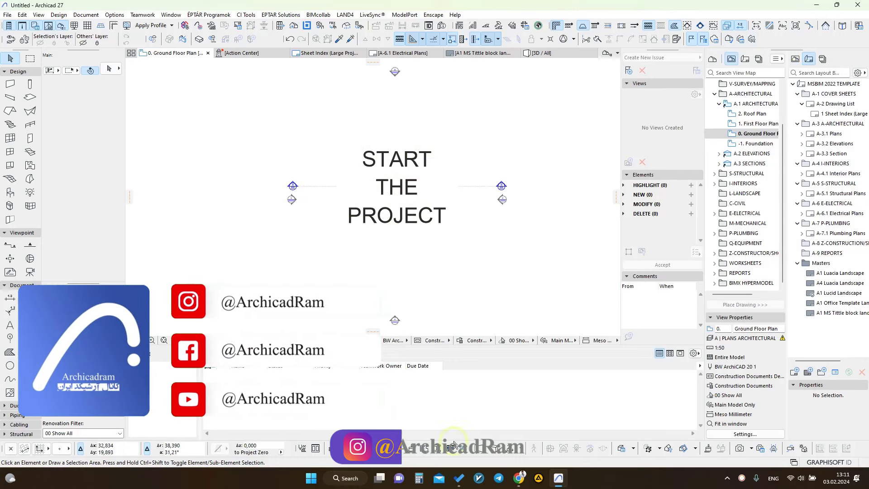
# In the browser, examine the MSBIM 2022 PRO ArchiCAD template page from its description down to the file downloads
pyautogui.moveTo(515, 486)
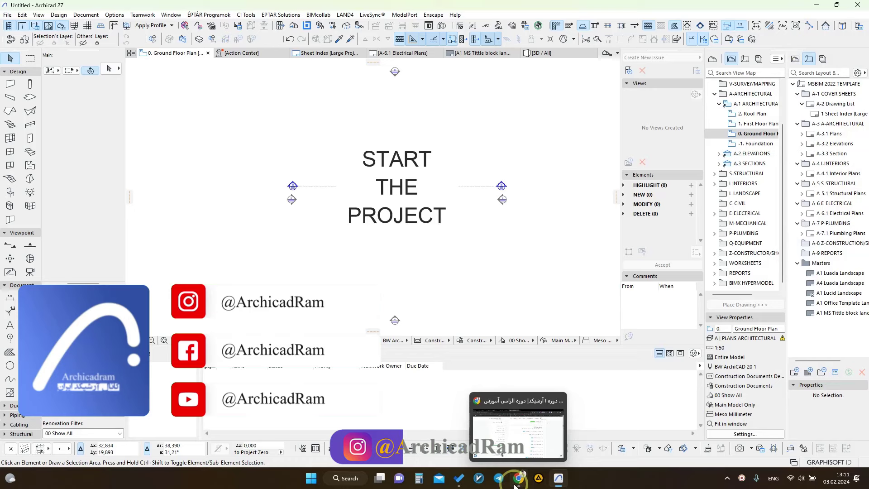
pyautogui.click(515, 486)
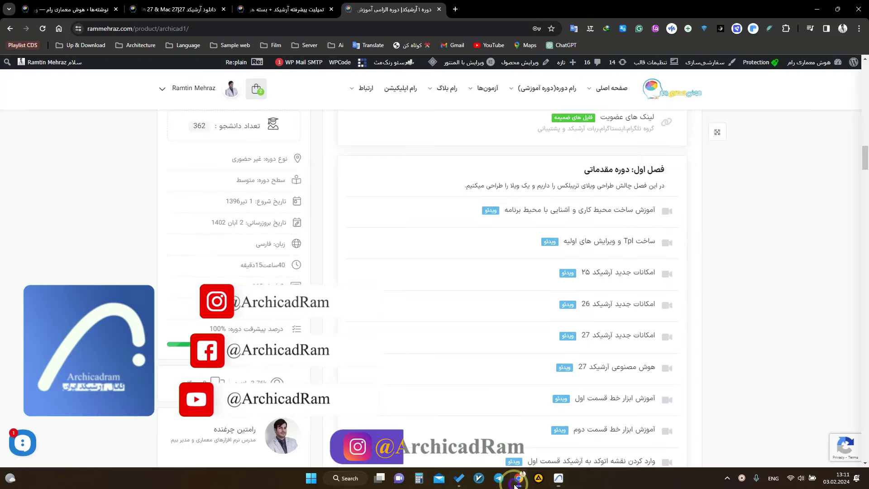
pyautogui.click(293, 14)
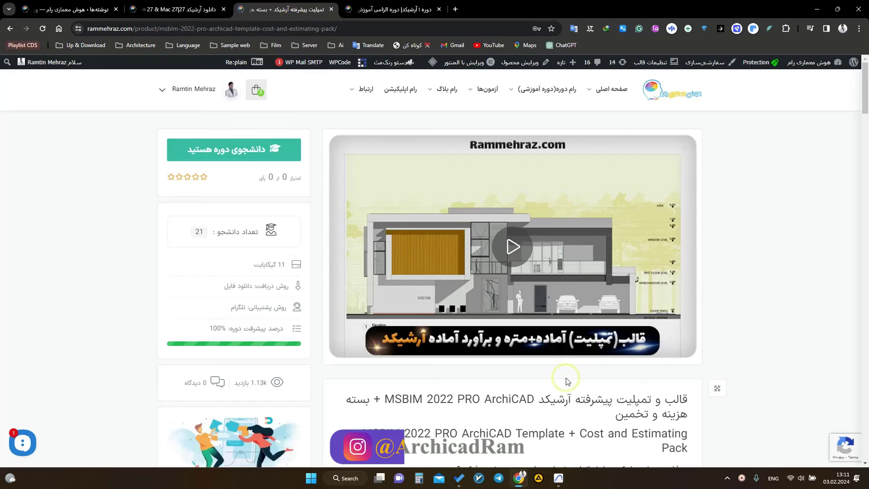
pyautogui.scroll(-1, 567, 381)
pyautogui.scroll(-2, 568, 381)
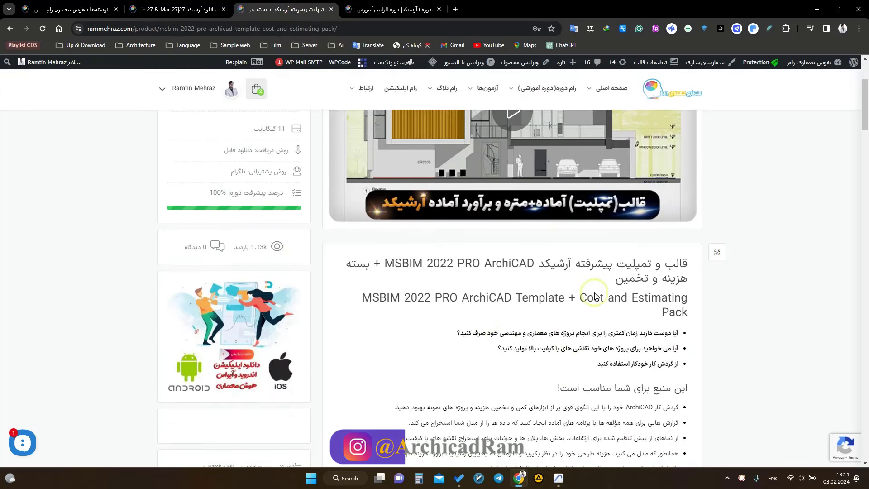
pyautogui.scroll(-2, 503, 298)
pyautogui.scroll(2, 588, 301)
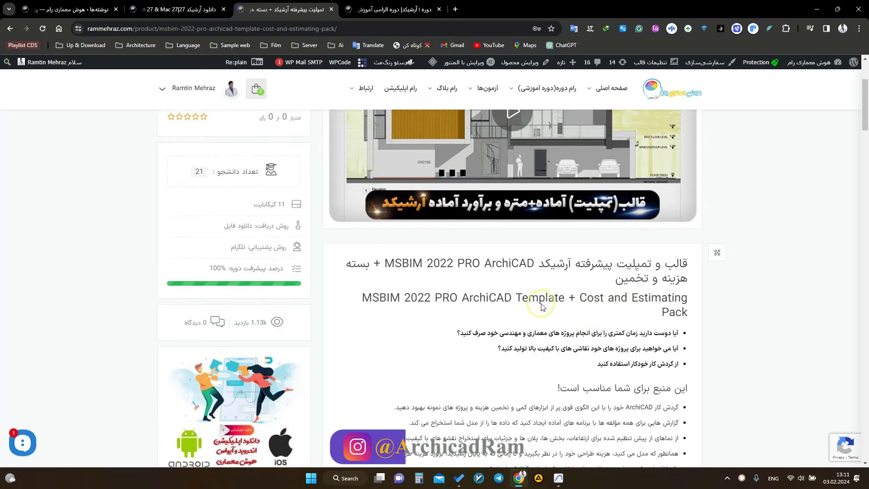
pyautogui.scroll(-18, 536, 344)
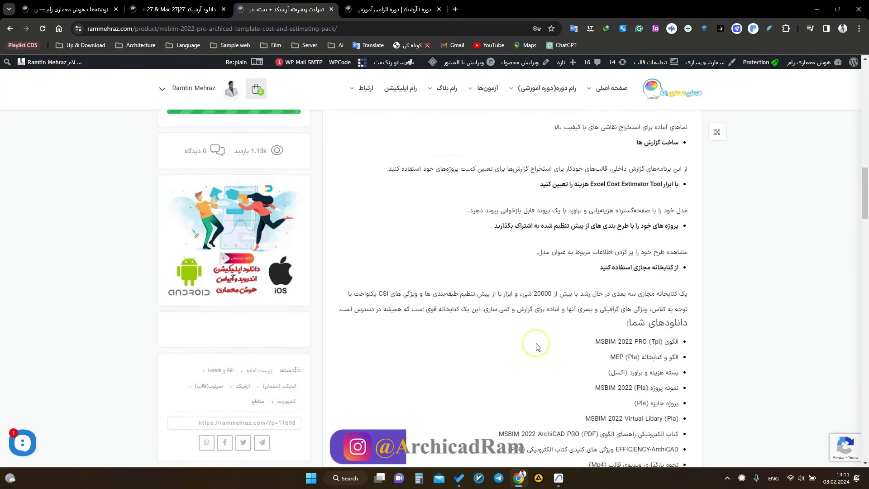
pyautogui.scroll(-5, 543, 337)
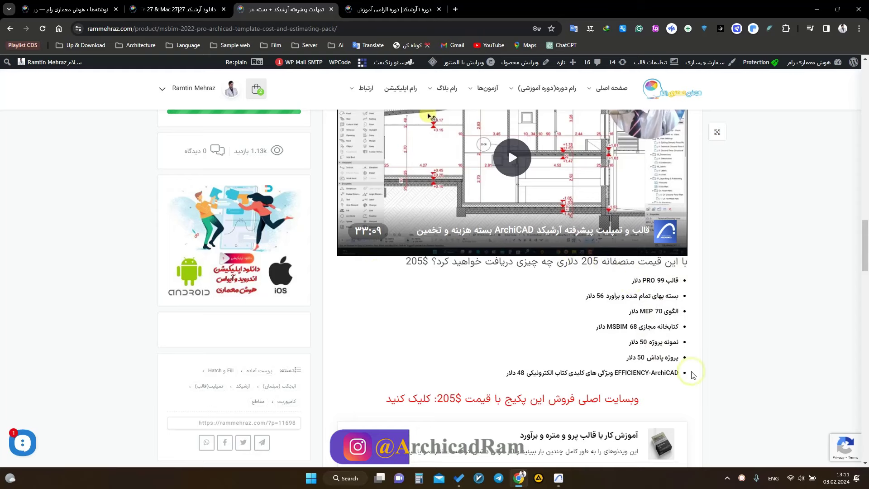
pyautogui.scroll(-8, 510, 314)
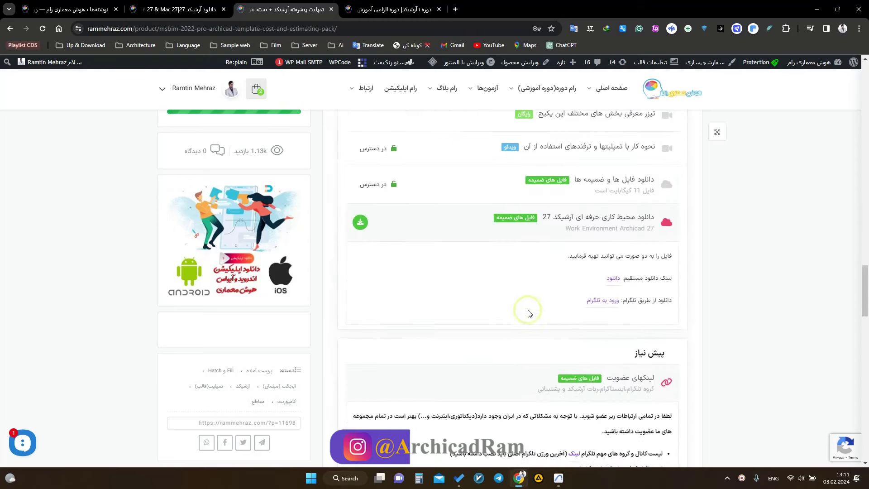
# Collapse and reopen the Archicad 27 work environment entry to show its direct and Telegram download links
pyautogui.click(569, 220)
pyautogui.scroll(2, 615, 322)
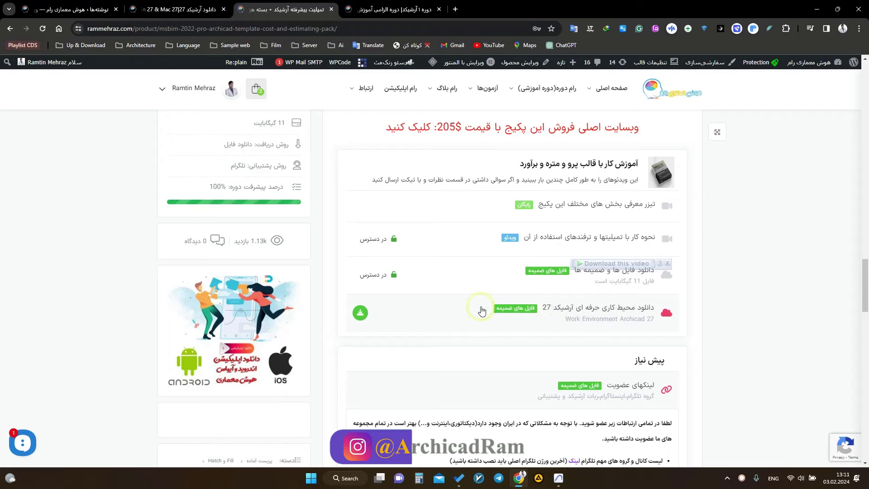
pyautogui.click(526, 319)
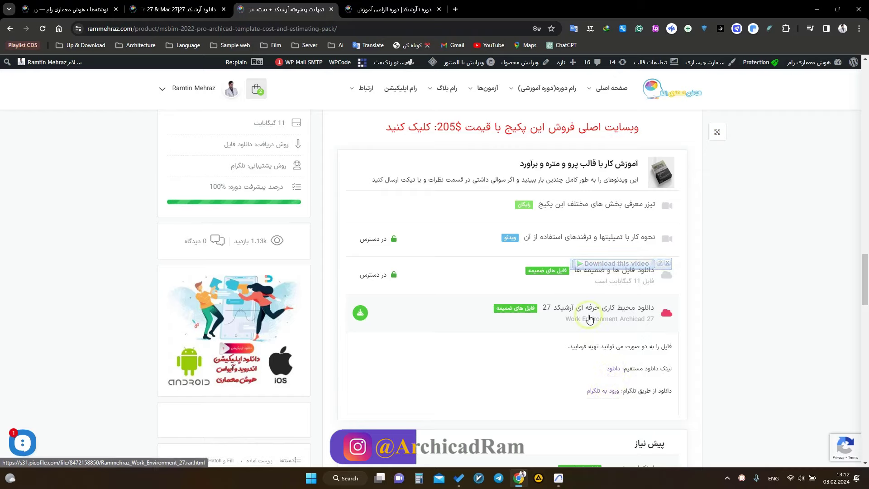
# Check the membership links in the prerequisites section, collapse them, and reopen the Archicad 27 work environment download entry
pyautogui.click(589, 318)
pyautogui.scroll(-3, 588, 318)
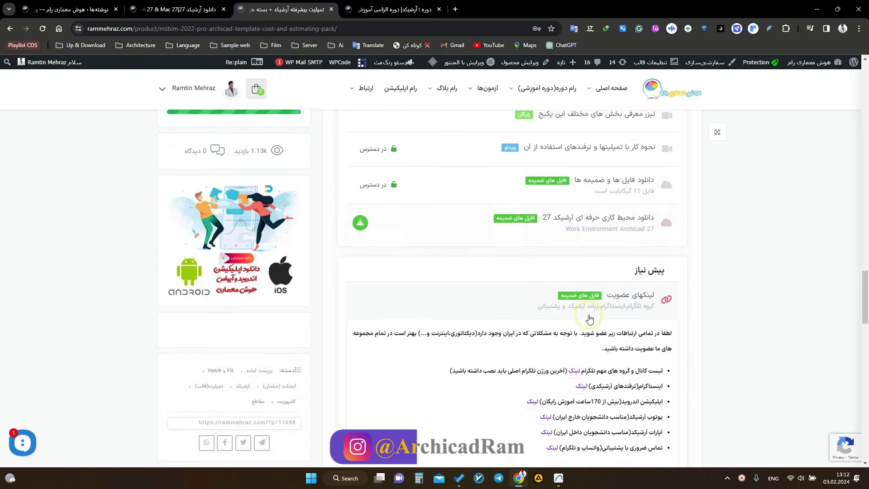
pyautogui.click(611, 259)
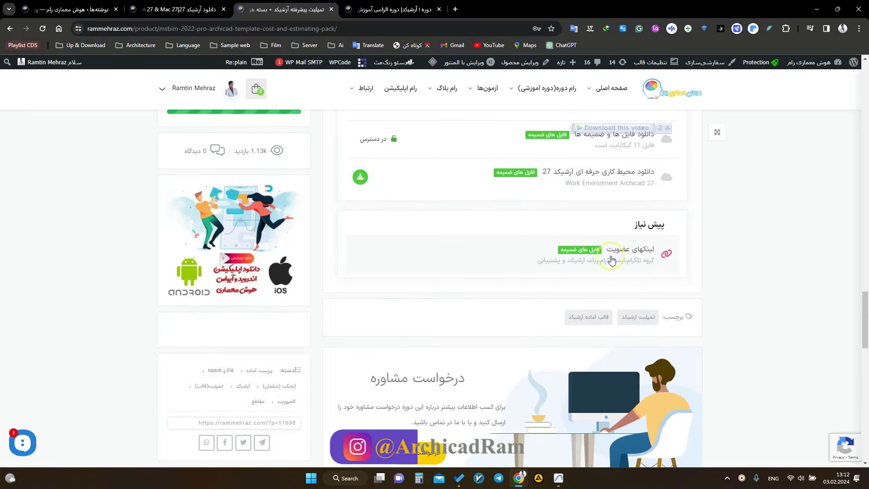
pyautogui.click(584, 259)
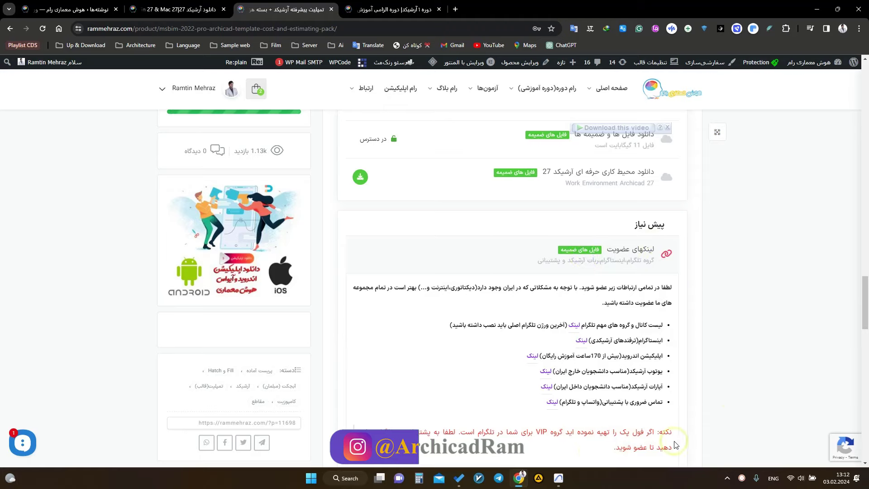
pyautogui.click(588, 258)
pyautogui.scroll(3, 611, 290)
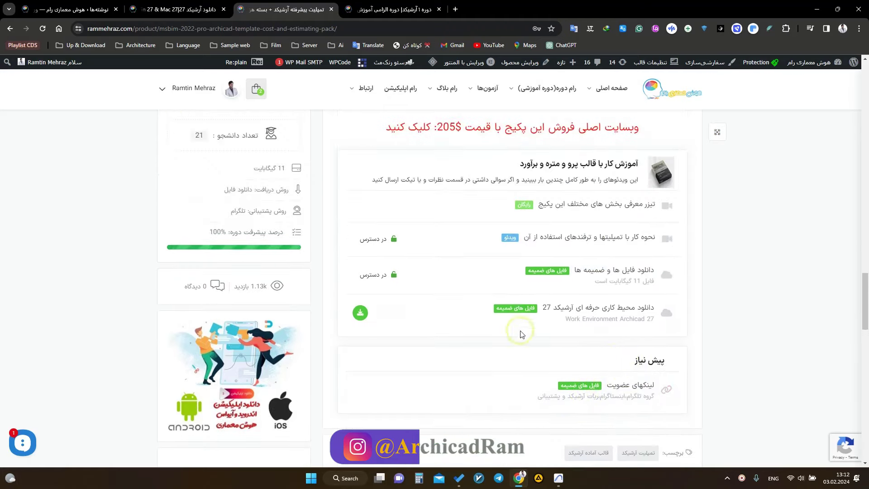
pyautogui.click(618, 313)
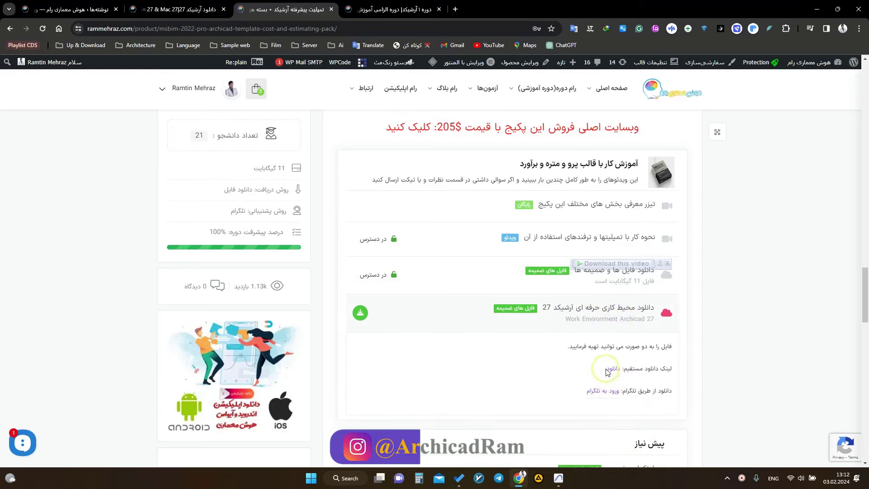
# Open the ARCHICAD 27 download article and examine its plugin table, hardware requirements and installation instructions
pyautogui.click(395, 10)
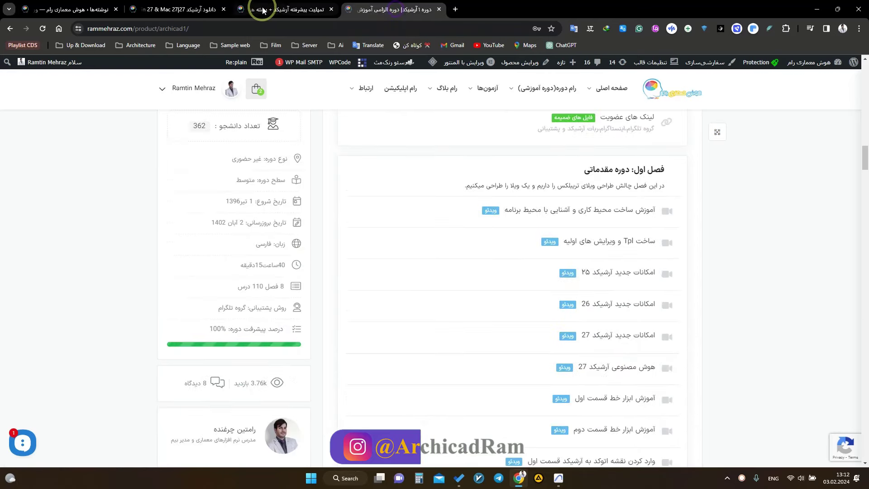
pyautogui.click(190, 10)
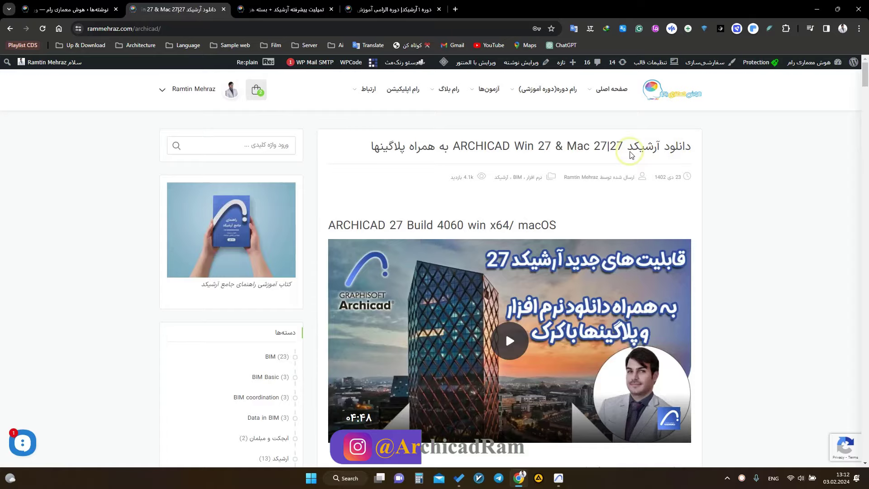
pyautogui.scroll(-15, 579, 262)
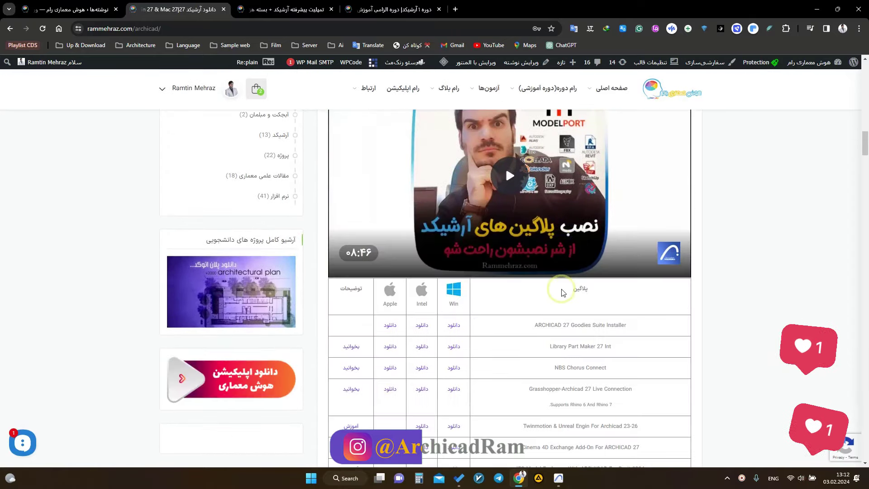
pyautogui.scroll(-15, 561, 292)
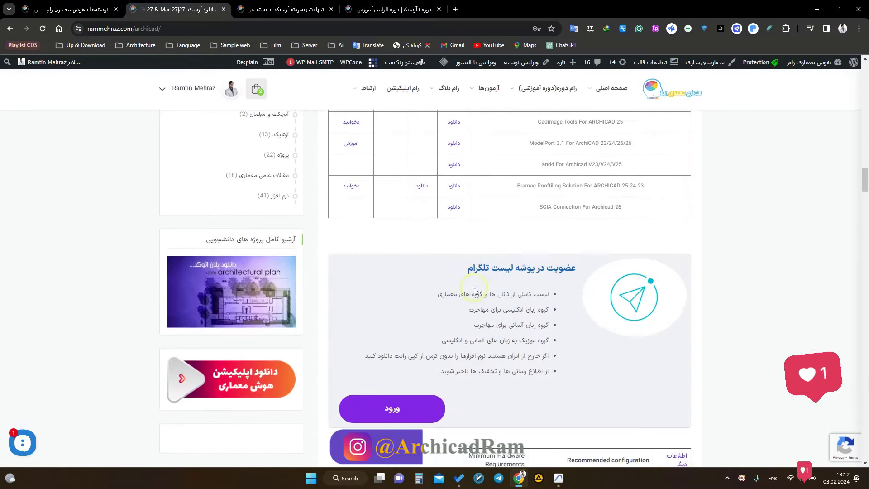
pyautogui.scroll(12, 475, 291)
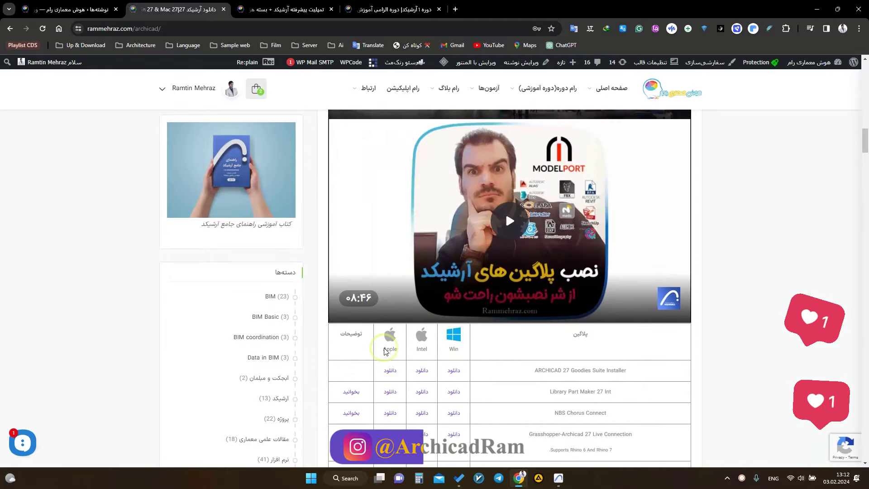
pyautogui.scroll(-12, 481, 354)
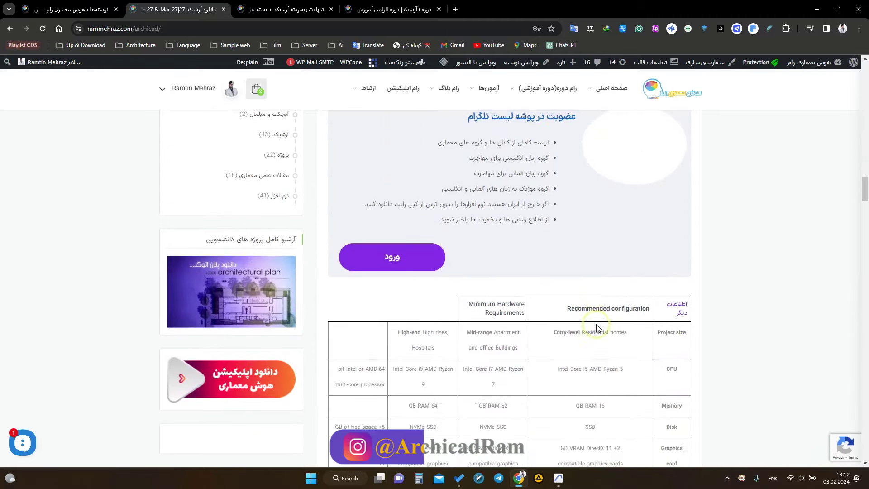
pyautogui.scroll(-15, 596, 324)
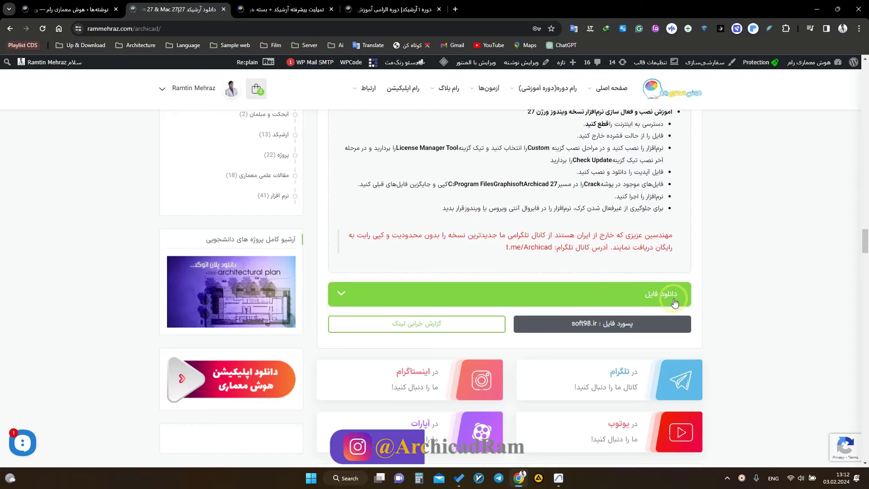
# Expand the article's file download list and look for the Archicad 27 work environment entry
pyautogui.click(674, 302)
pyautogui.scroll(-1, 556, 203)
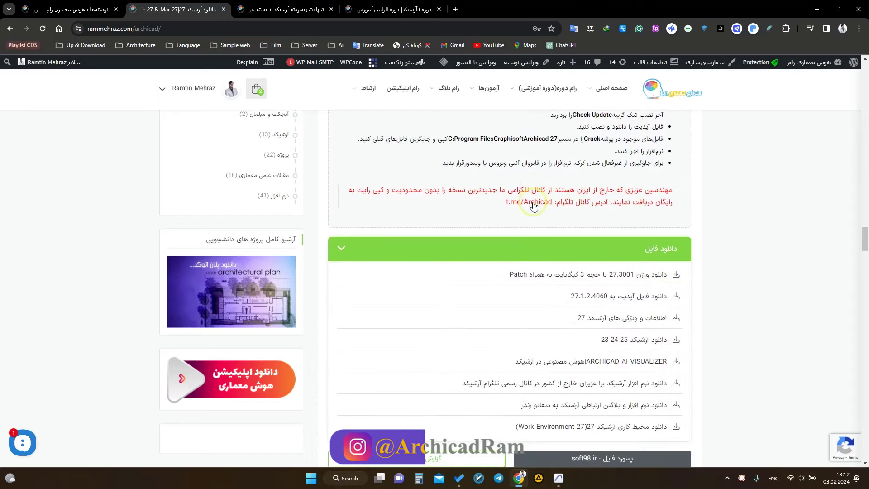
pyautogui.scroll(-1, 538, 206)
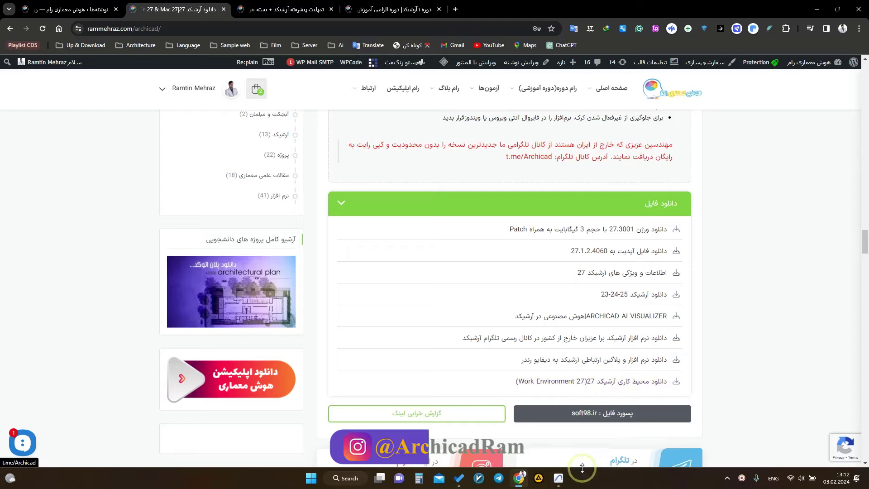
# Switch to Archicad 27 and open the Work Environment profile settings
pyautogui.click(560, 480)
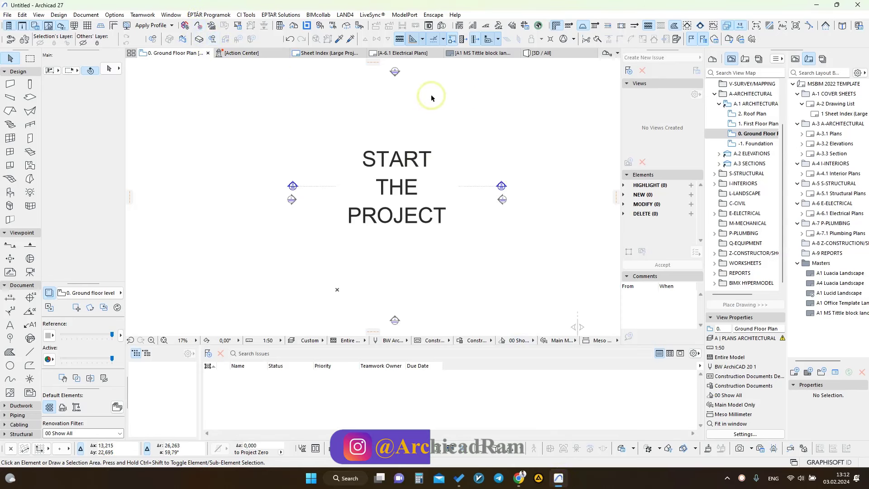
pyautogui.click(115, 15)
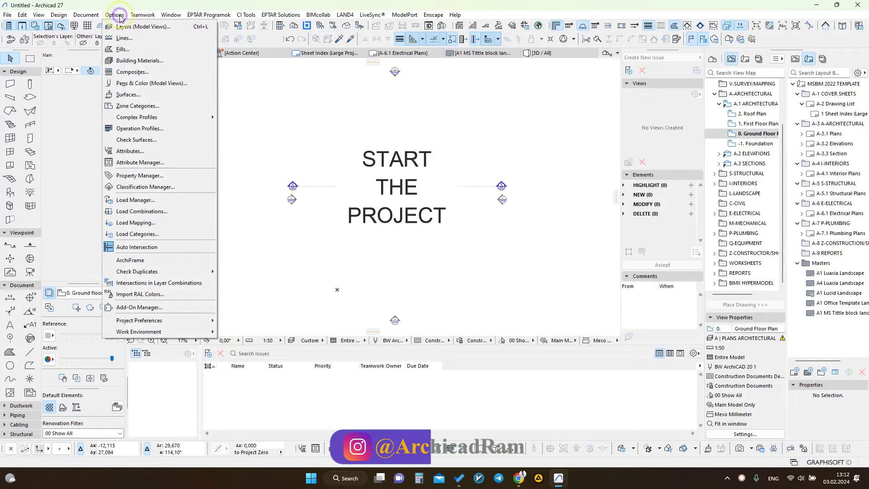
pyautogui.click(307, 3)
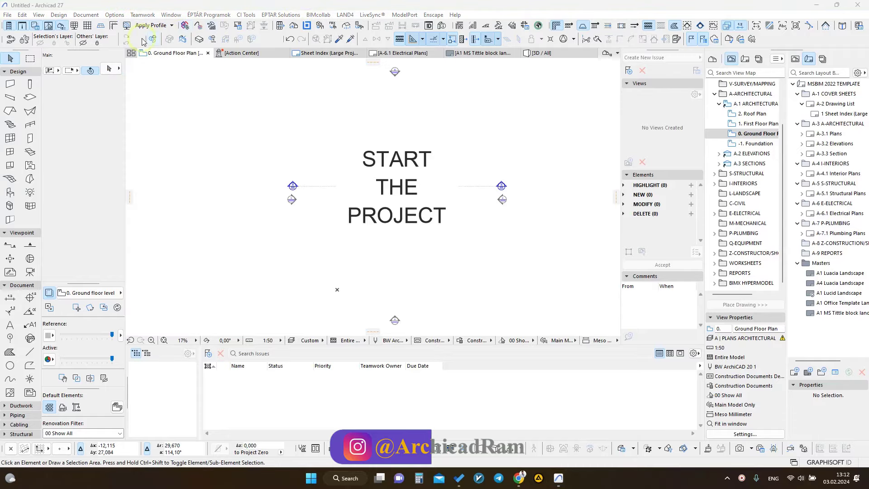
pyautogui.click(127, 25)
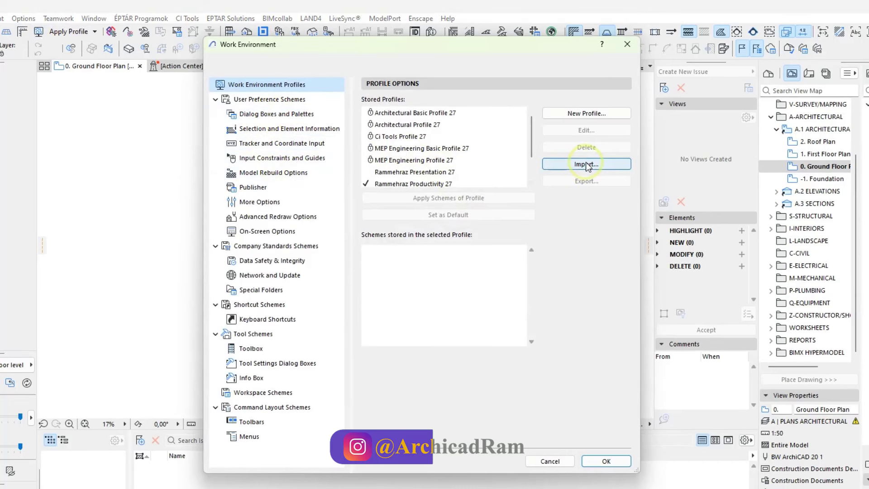
# Check the Rammehraz Work Environment 27 folder as the source for a profile import, and close the settings without importing
pyautogui.click(586, 164)
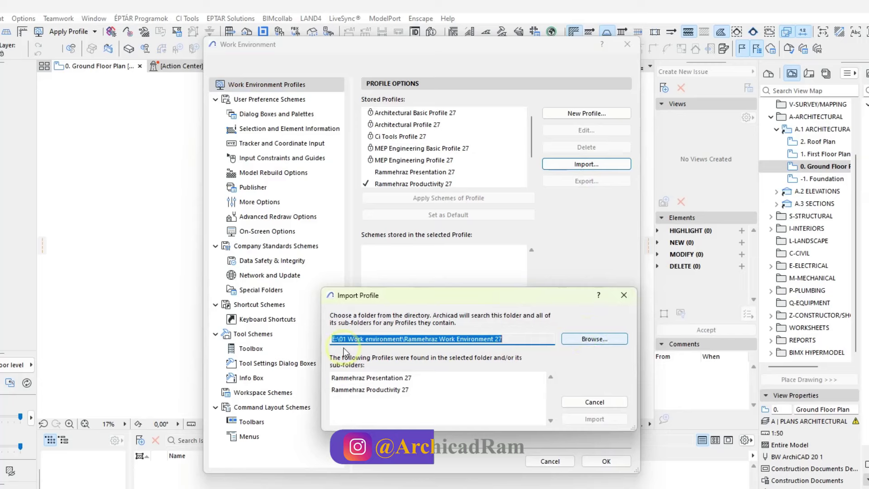
pyautogui.click(571, 340)
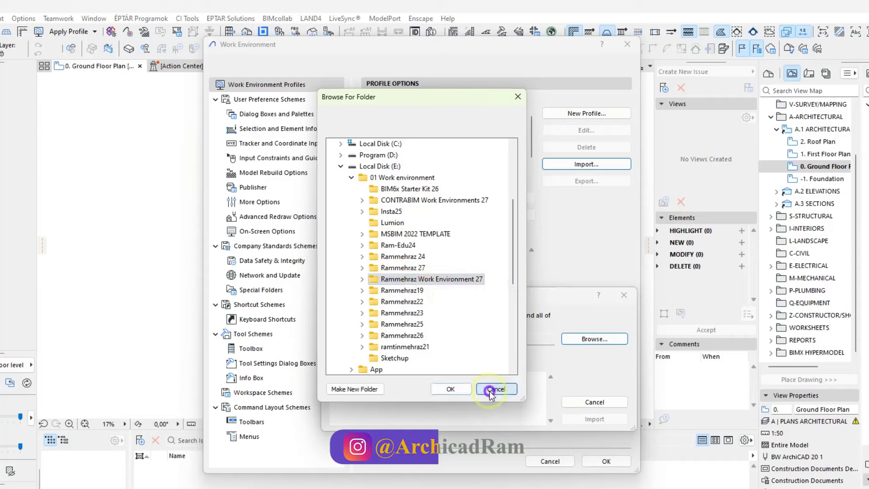
pyautogui.click(457, 390)
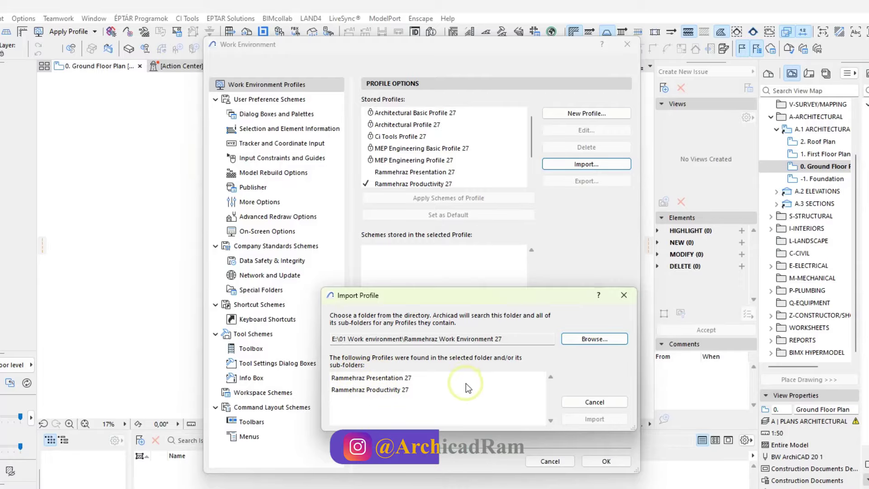
pyautogui.click(624, 295)
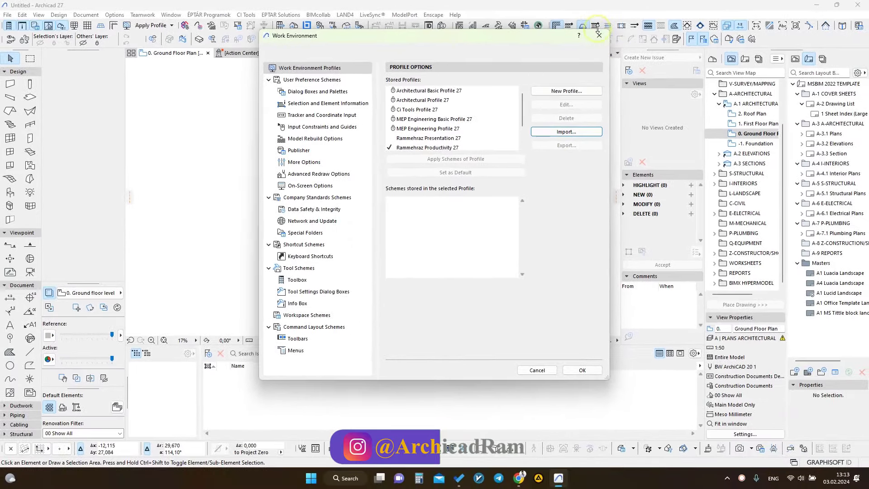
pyautogui.click(599, 34)
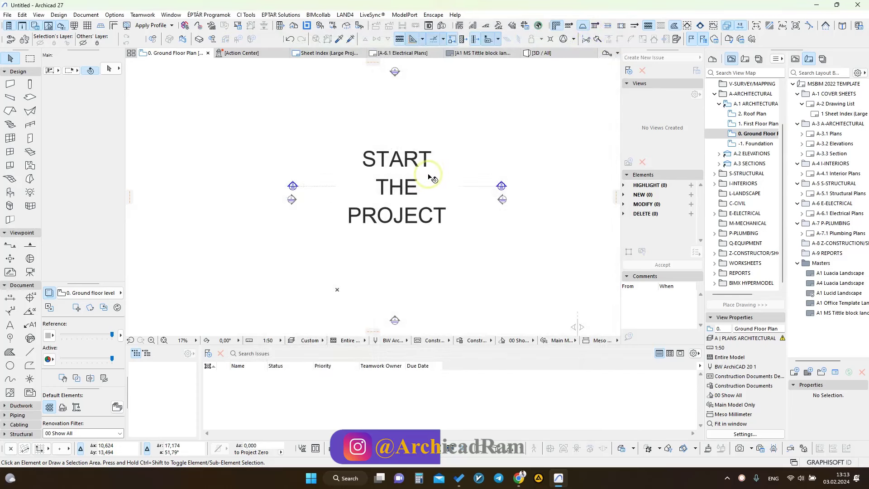
# Draw a rectangular exterior brick wall about 7.1 by 4.5 m above the START THE PROJECT text
pyautogui.scroll(3, 366, 170)
pyautogui.scroll(2, 366, 170)
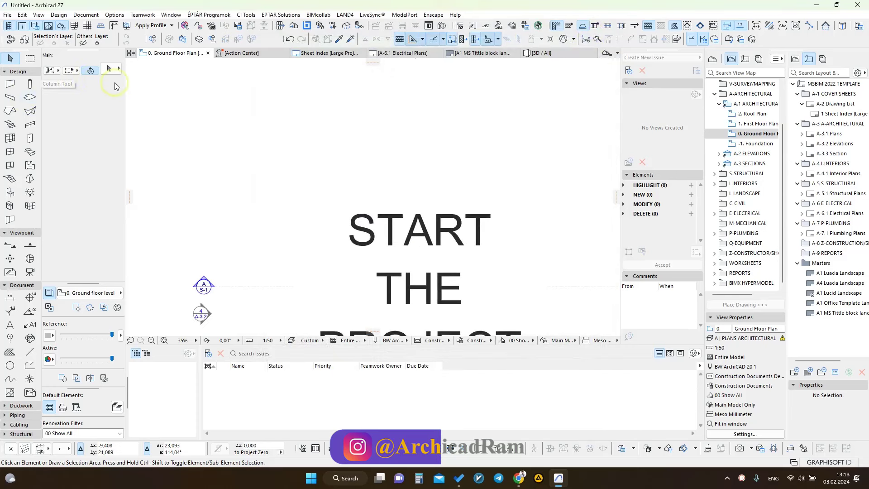
pyautogui.click(9, 84)
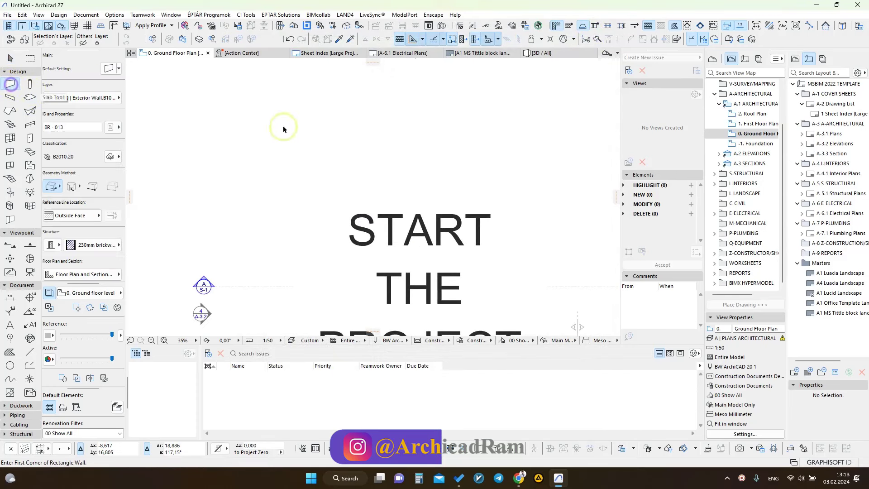
pyautogui.scroll(2, 353, 136)
pyautogui.click(283, 108)
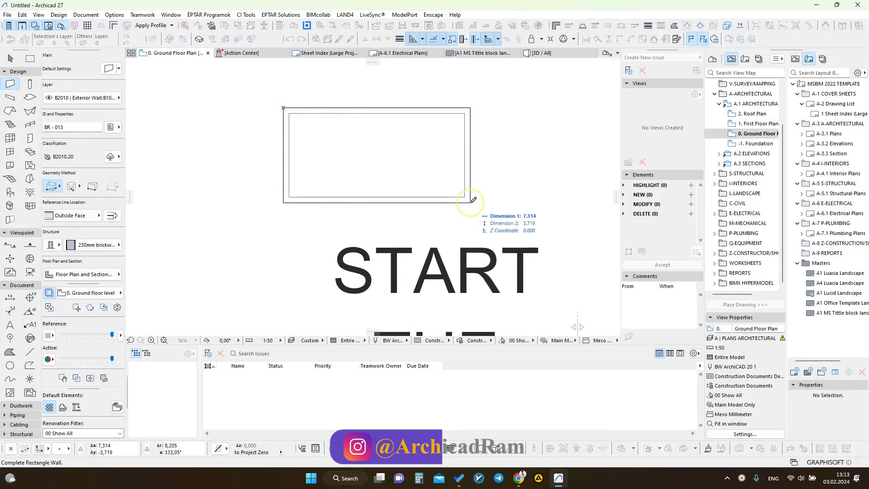
pyautogui.click(455, 213)
pyautogui.scroll(4, 385, 163)
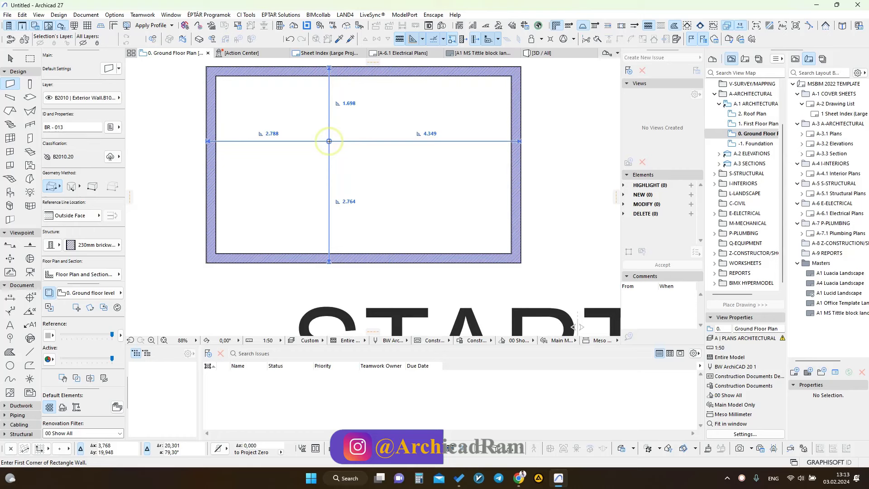
# Draw a smaller rectangular wall about 3.5 by 2 m inside the first wall rectangle
pyautogui.click(298, 120)
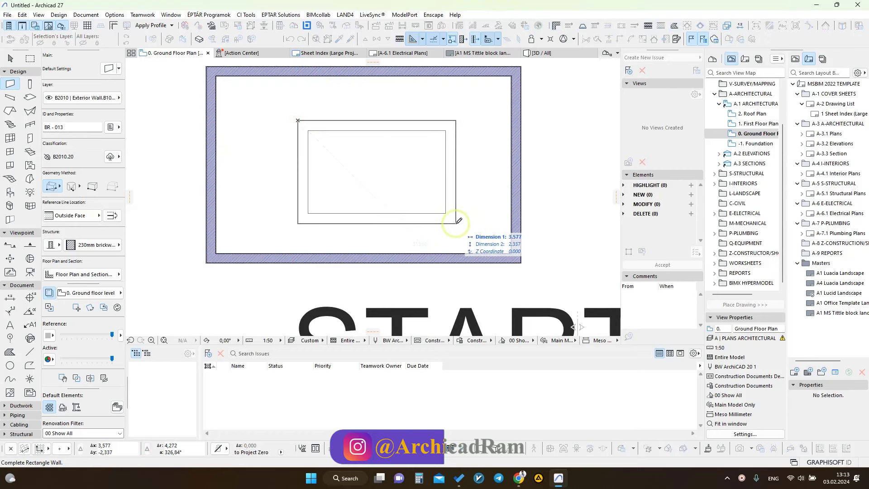
pyautogui.click(453, 208)
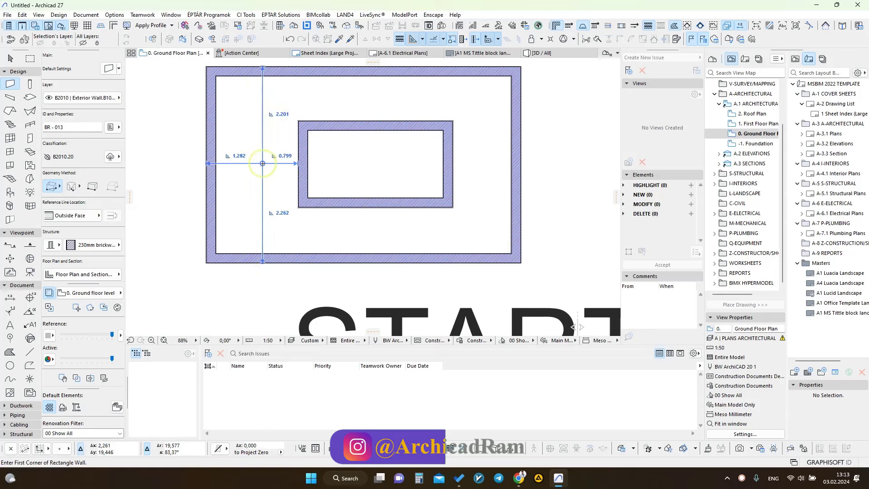
pyautogui.scroll(-3, 263, 163)
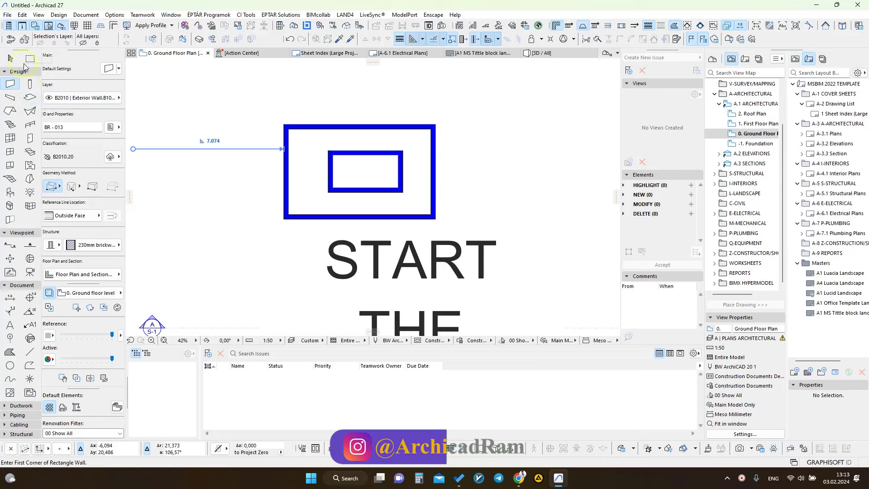
# Select all walls of both rectangles with the Arrow tool, trying the selection rectangle in both horizontal directions
pyautogui.click(11, 60)
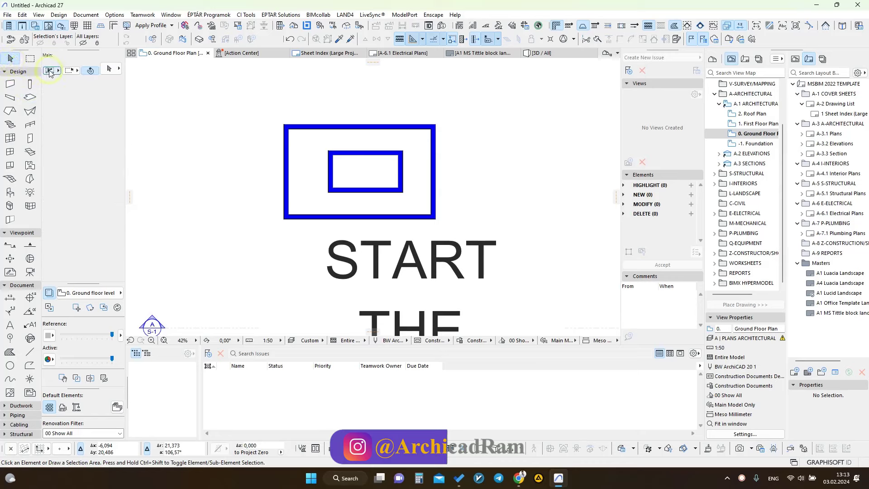
pyautogui.click(80, 64)
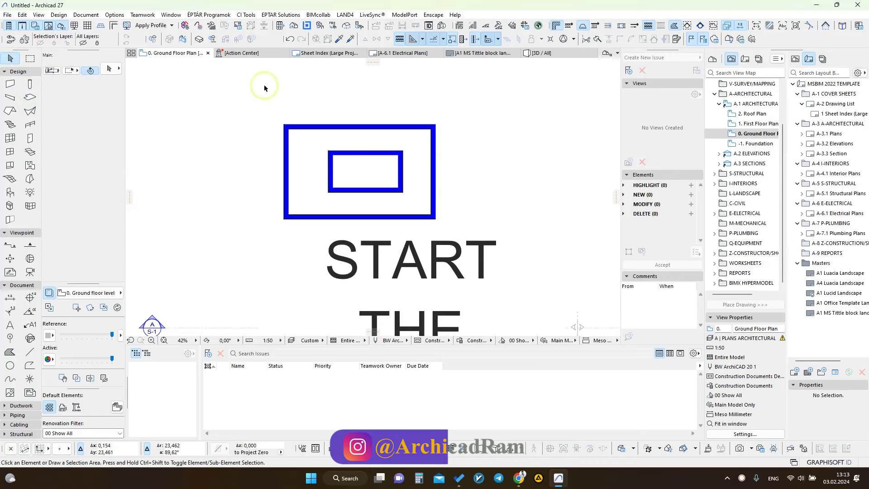
pyautogui.click(263, 105)
pyautogui.click(453, 232)
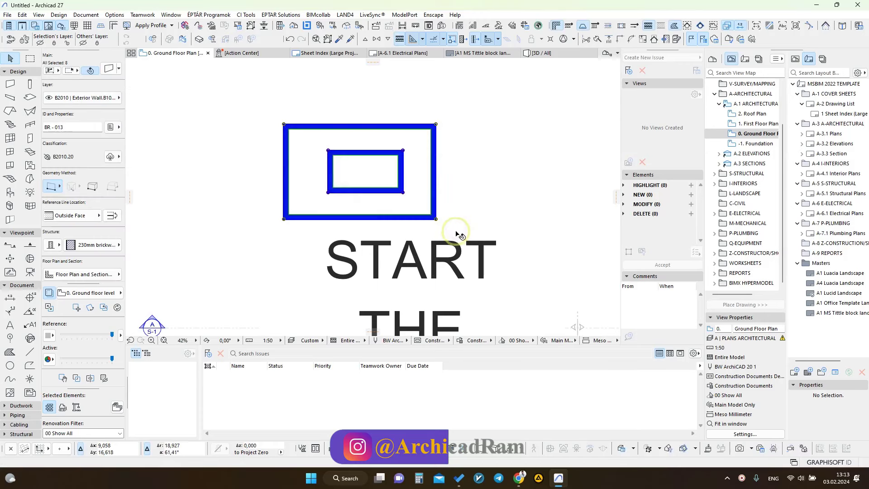
pyautogui.click(457, 218)
pyautogui.click(465, 103)
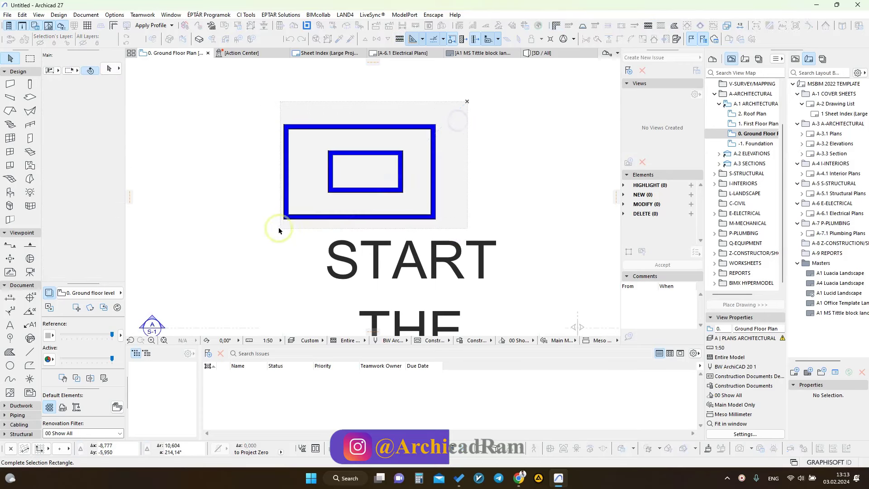
pyautogui.click(267, 224)
pyautogui.click(238, 159)
pyautogui.click(225, 110)
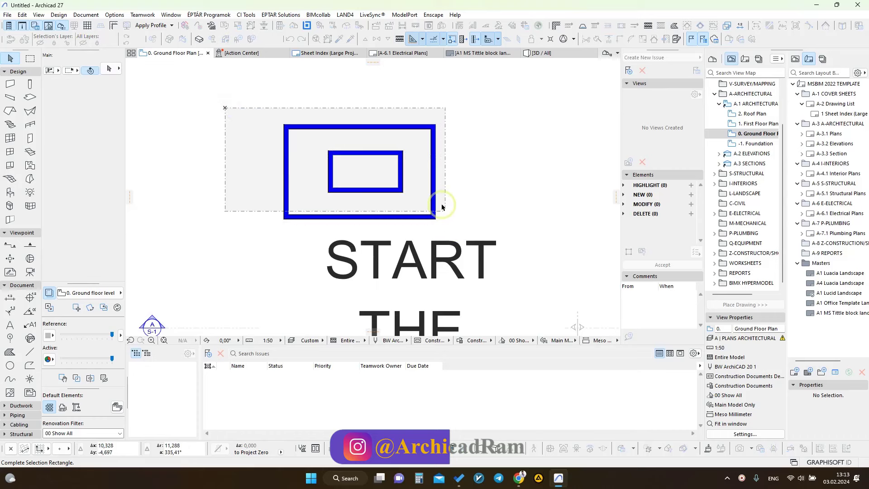
pyautogui.click(448, 221)
pyautogui.click(287, 100)
pyautogui.click(240, 110)
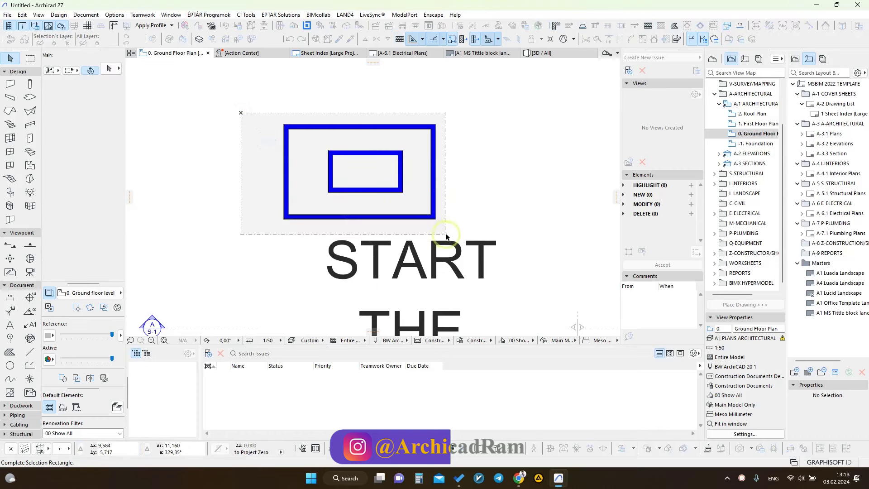
pyautogui.click(448, 240)
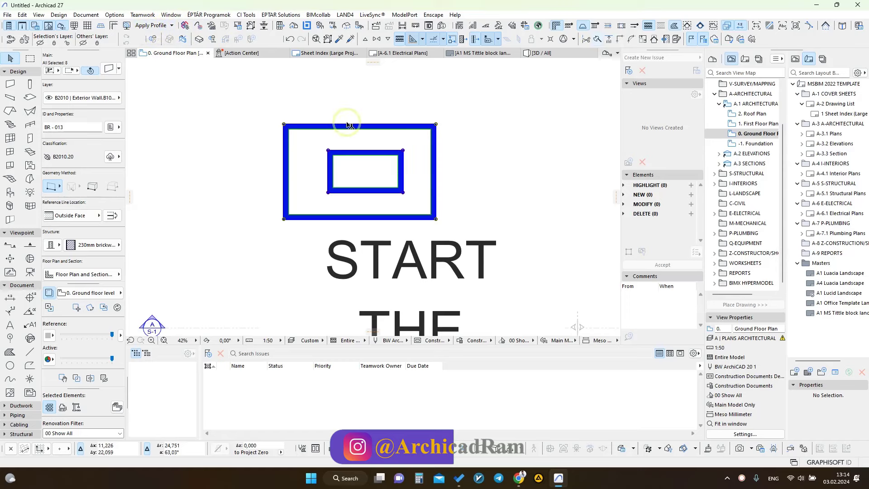
# Apply the Rammehraz Presentation 27 work environment profile and deselect the walls
pyautogui.click(114, 15)
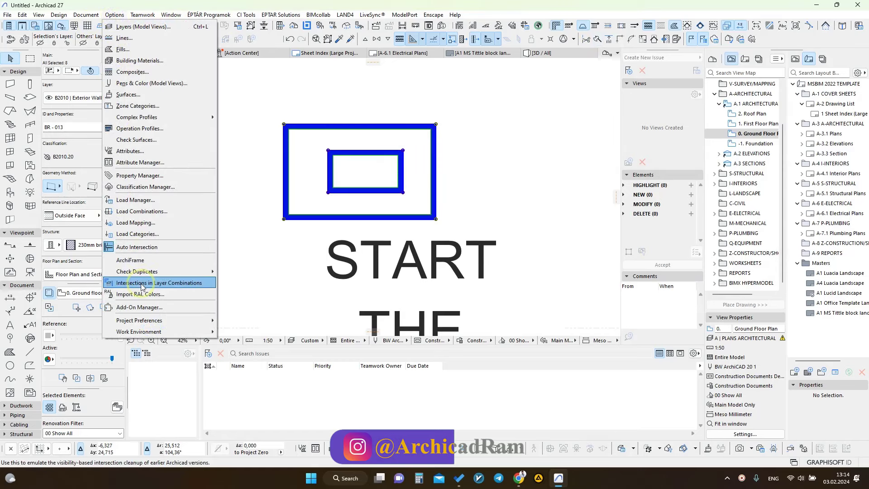
pyautogui.moveTo(158, 332)
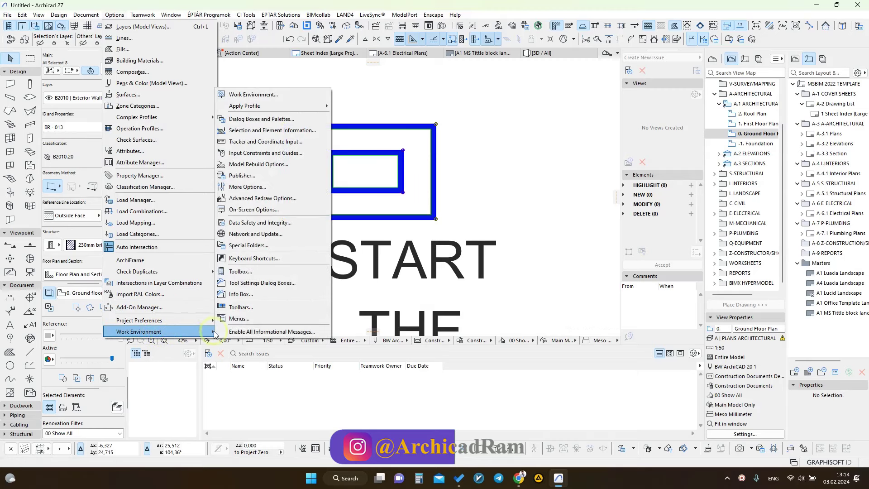
pyautogui.moveTo(298, 108)
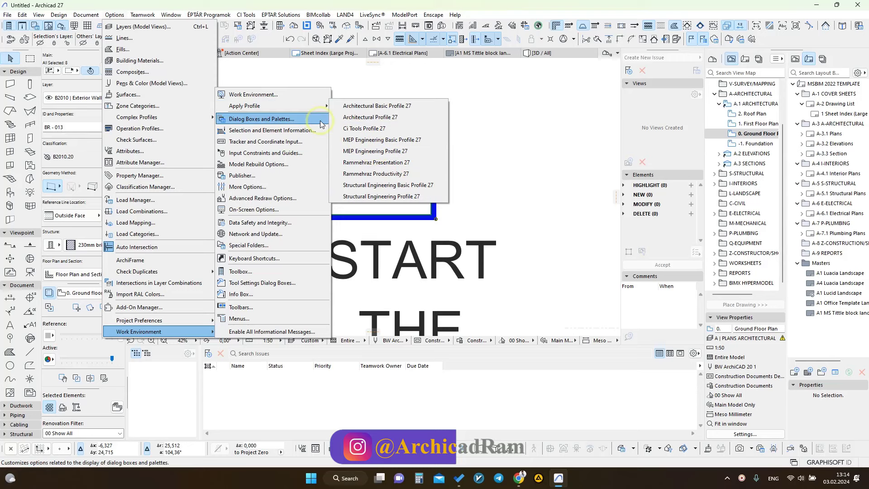
pyautogui.click(380, 185)
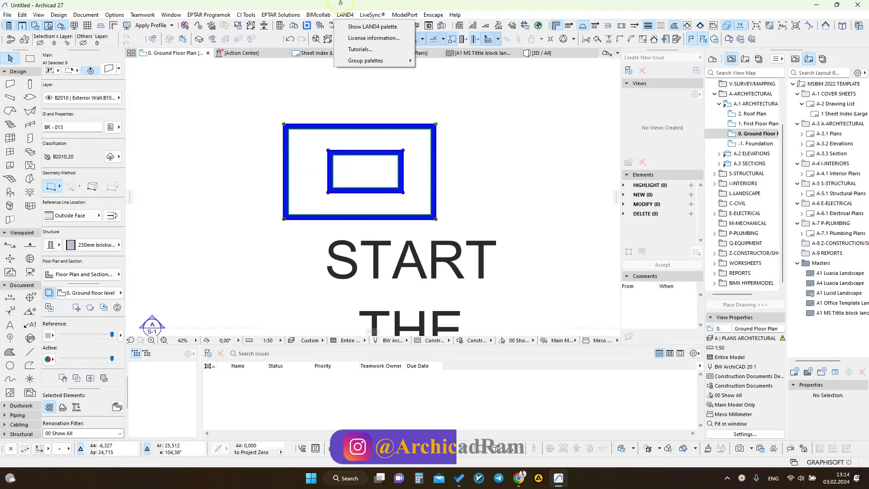
pyautogui.click(155, 29)
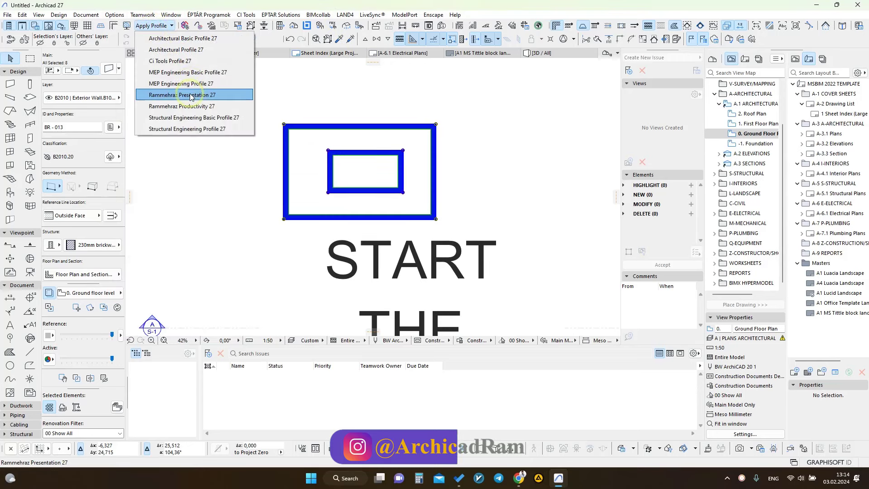
pyautogui.click(189, 96)
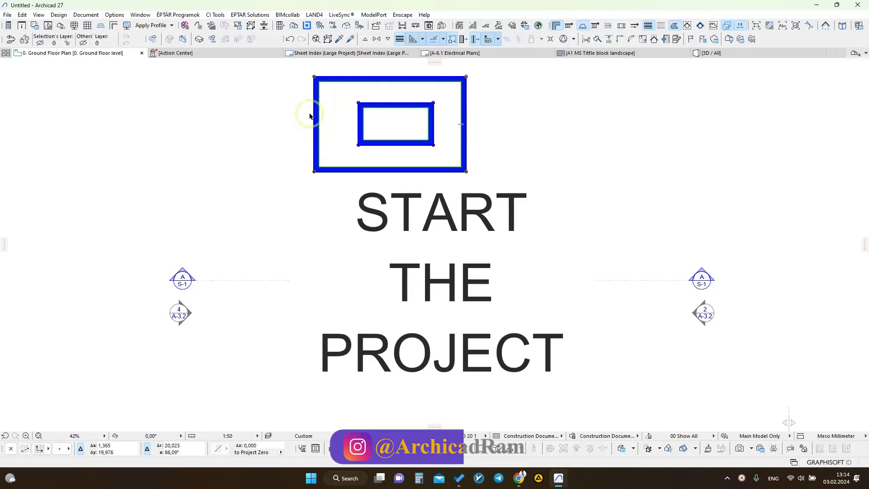
pyautogui.click(277, 149)
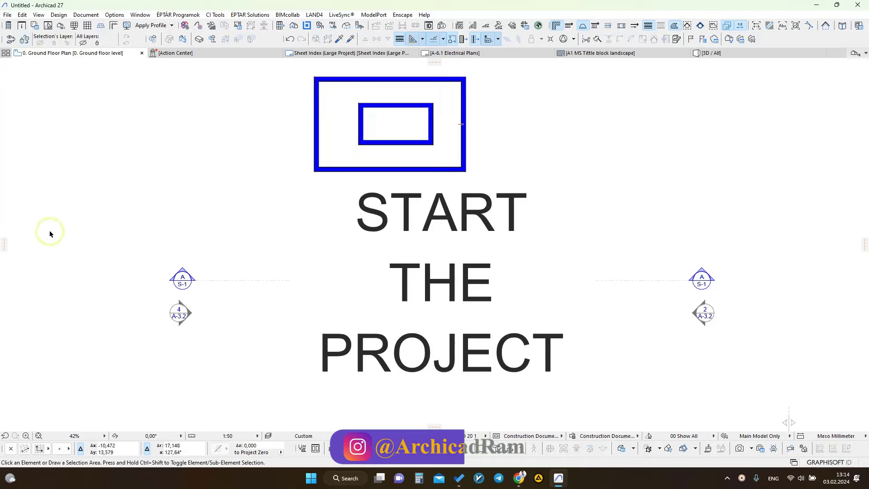
# Display the Toolbox and expand its Viewpoint and Document groups
pyautogui.click(8, 26)
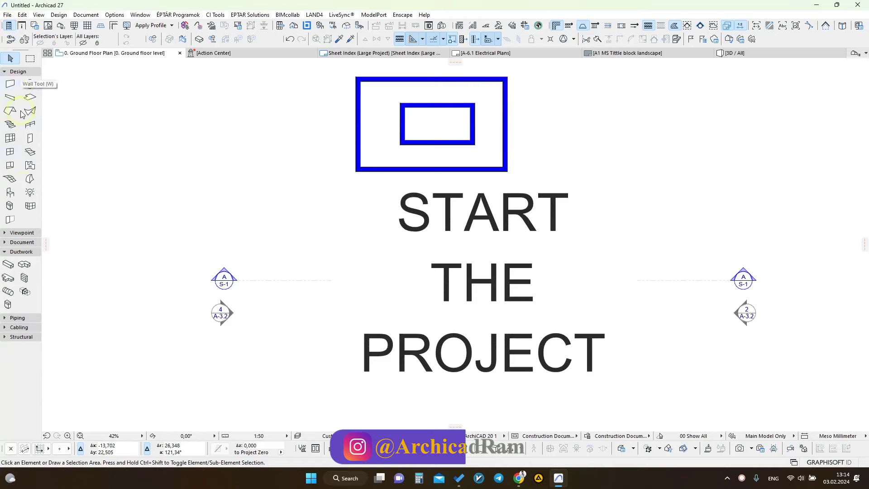
pyautogui.click(23, 233)
pyautogui.click(15, 285)
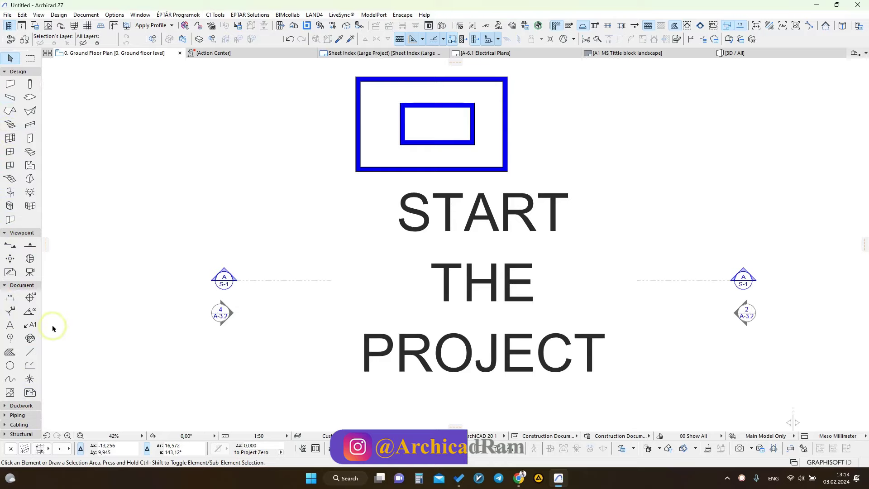
# Display the Info Box and select the four walls of the outer rectangle to load their settings
pyautogui.click(23, 27)
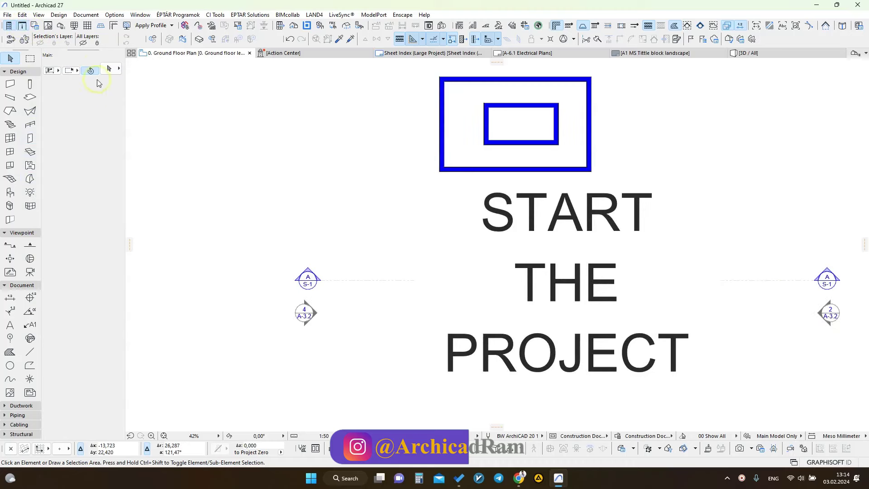
pyautogui.click(490, 170)
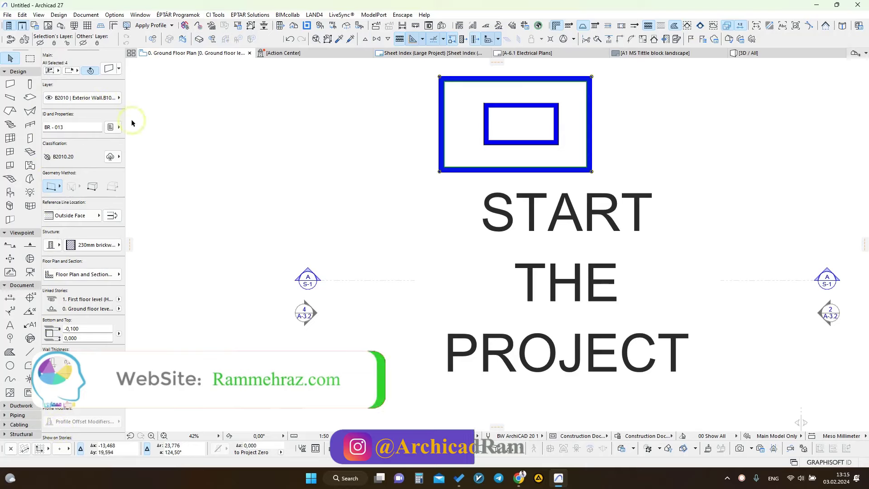
# Display the renovation palette and look through the selected outer walls' settings in the Info Box
pyautogui.click(48, 26)
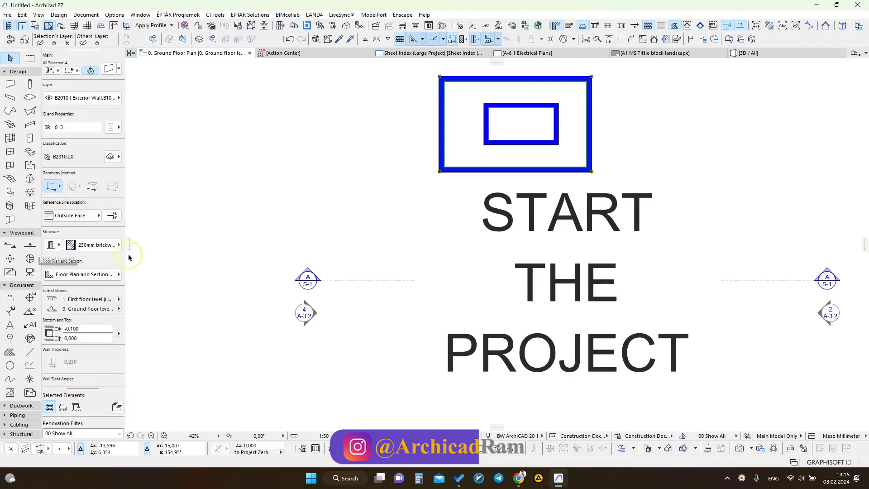
pyautogui.scroll(-9, 109, 312)
pyautogui.scroll(5, 97, 285)
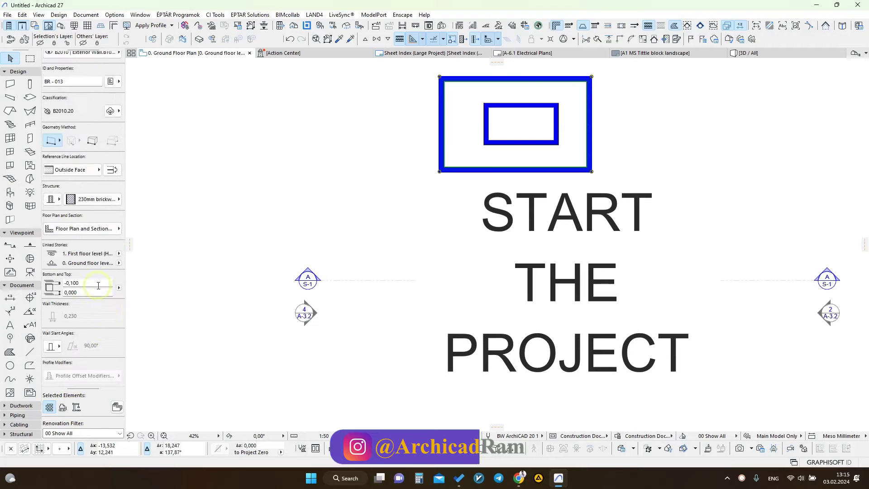
pyautogui.scroll(-5, 93, 195)
pyautogui.scroll(9, 90, 263)
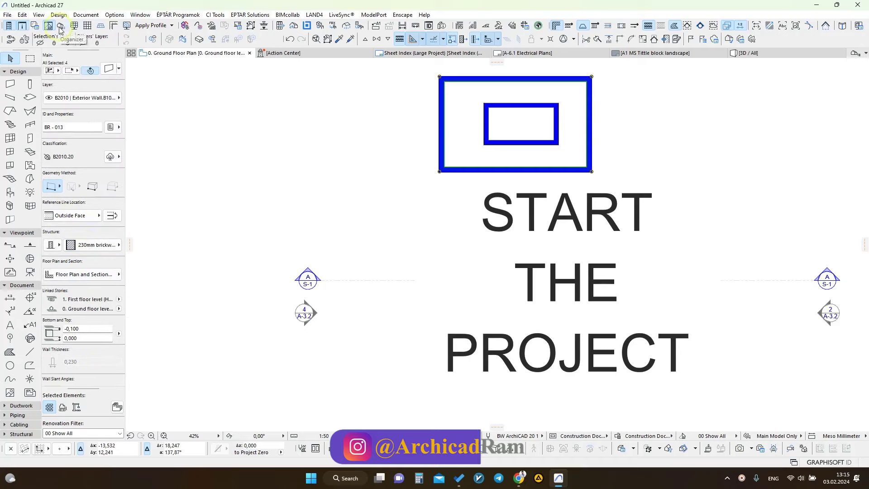
# Open the Navigator's project map
pyautogui.click(859, 54)
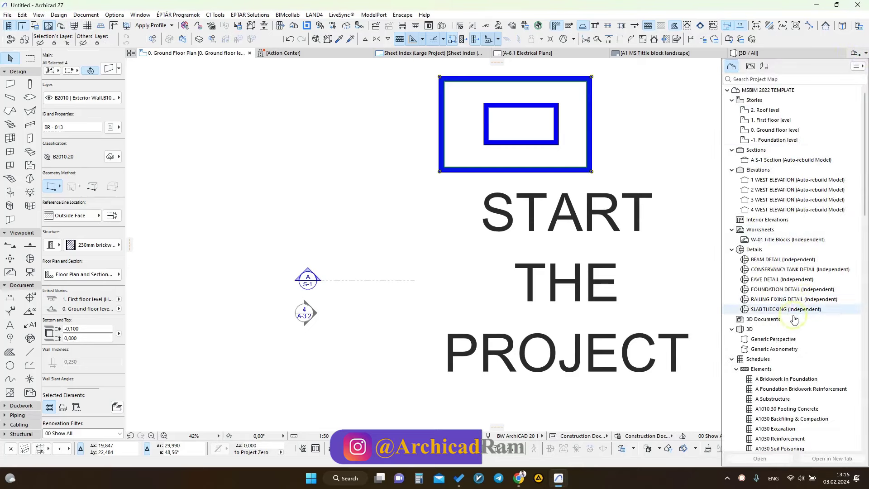